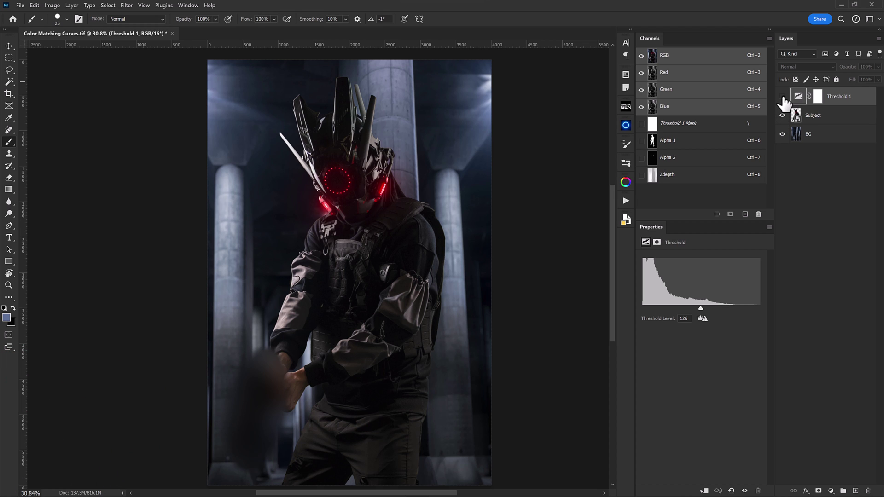
# Briefly preview the Threshold 1 layer, leave it hidden, and make the Subject layer active.
pyautogui.click(782, 97)
pyautogui.click(783, 97)
pyautogui.click(812, 121)
pyautogui.click(810, 134)
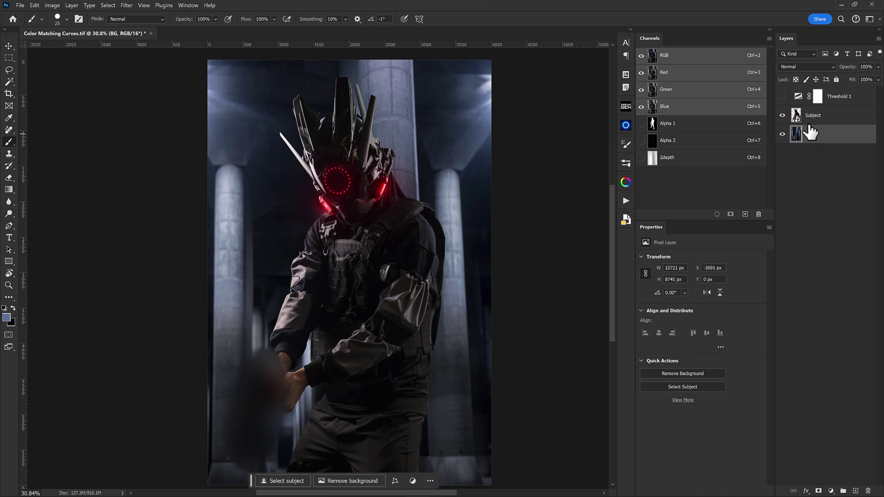
pyautogui.click(811, 119)
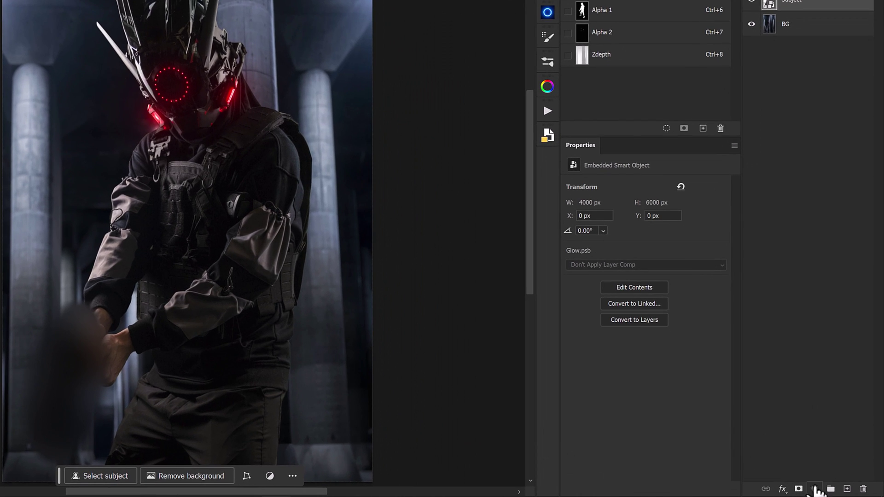
# Add a Curves 1 adjustment layer clipped to the Subject layer and target its adjustment.
pyautogui.click(815, 489)
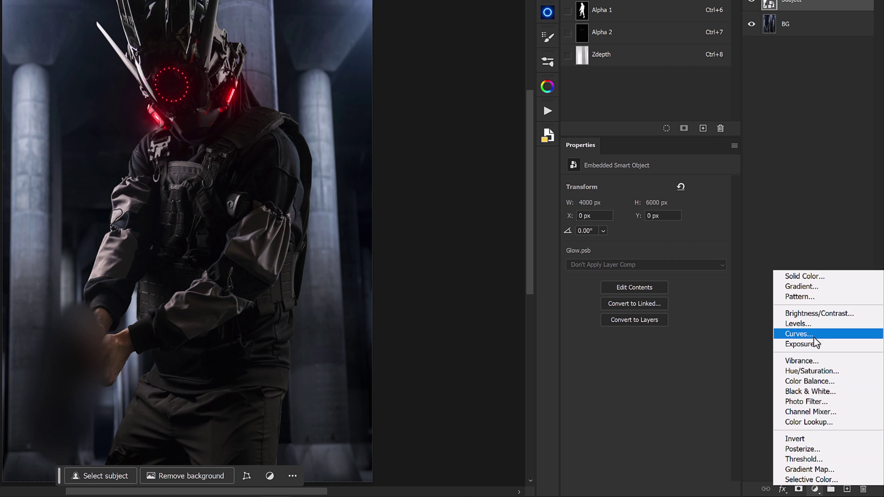
pyautogui.click(807, 330)
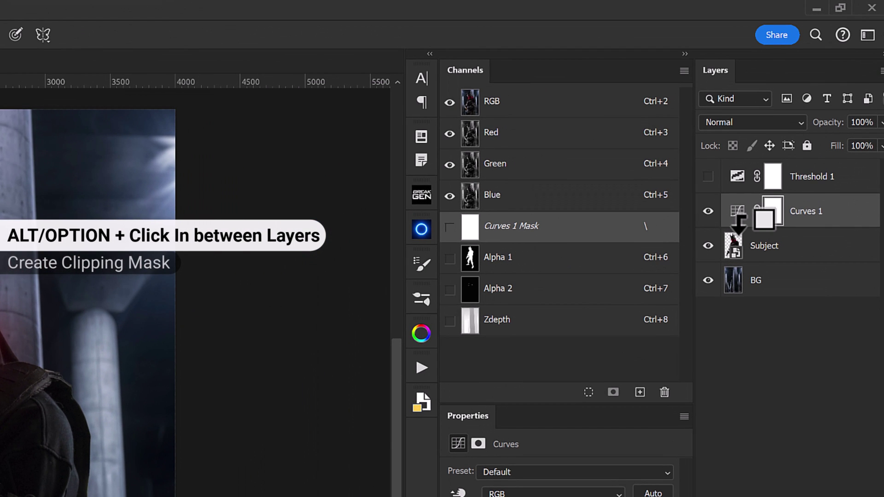
pyautogui.keyDown('alt'); pyautogui.click(739, 221); pyautogui.keyUp('alt')
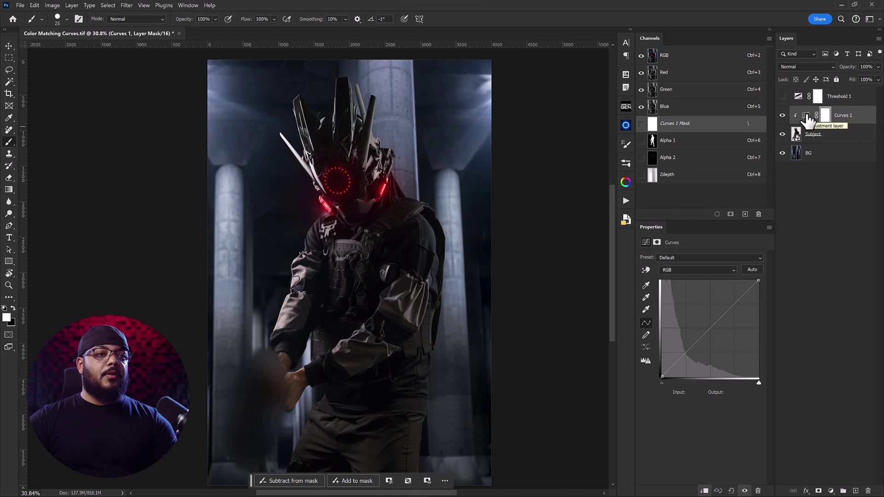
pyautogui.click(806, 116)
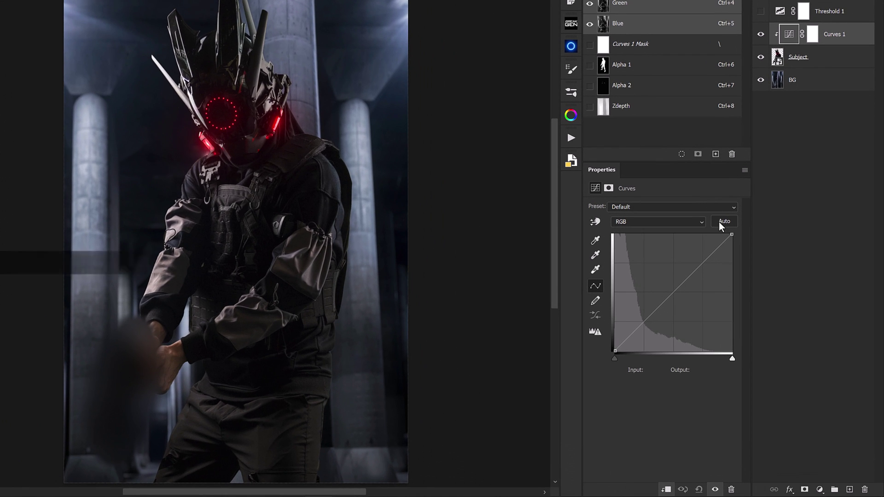
# Use Find Dark & Light Colors with a dark blue 030610 shadow target sampled from the image.
pyautogui.keyDown('alt'); pyautogui.click(723, 222); pyautogui.keyUp('alt')
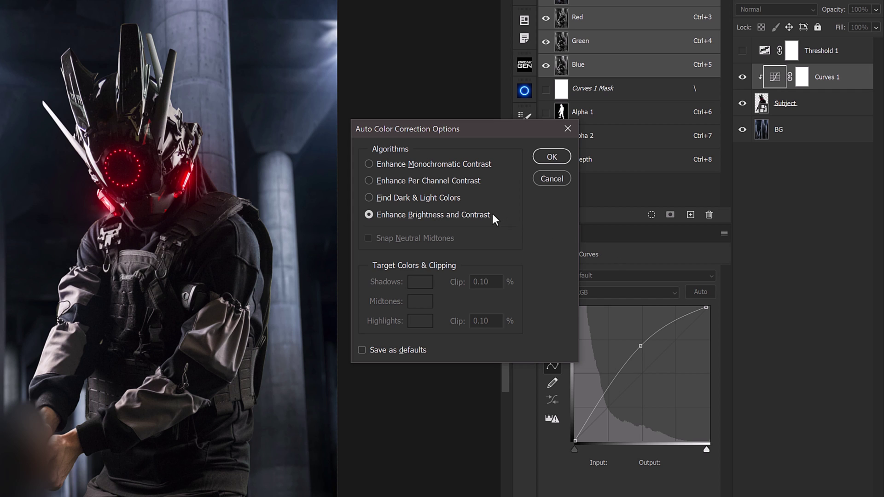
pyautogui.click(441, 198)
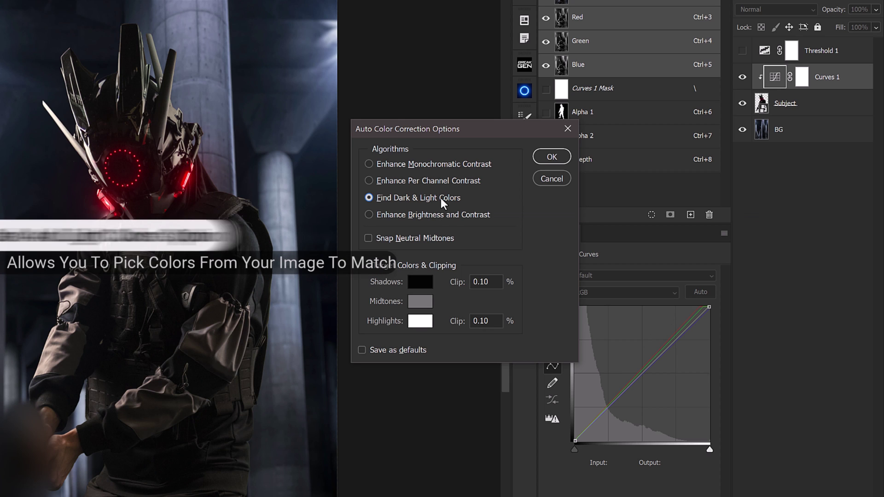
pyautogui.click(421, 282)
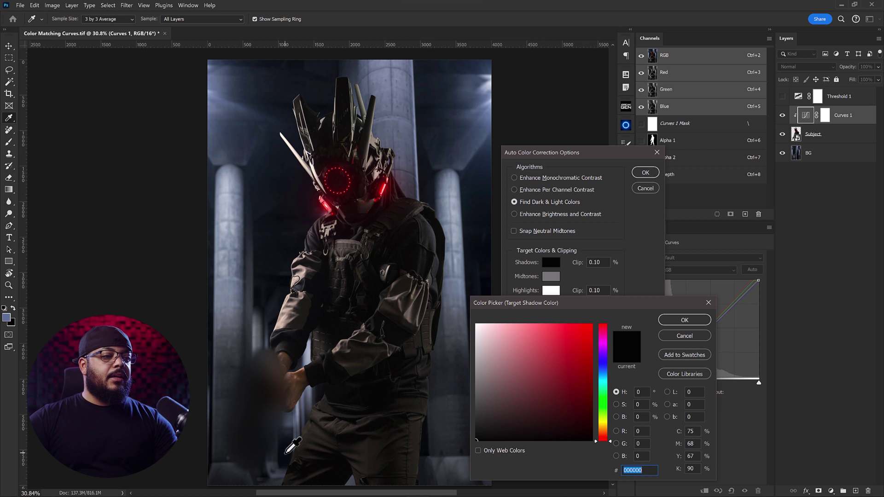
pyautogui.click(287, 452)
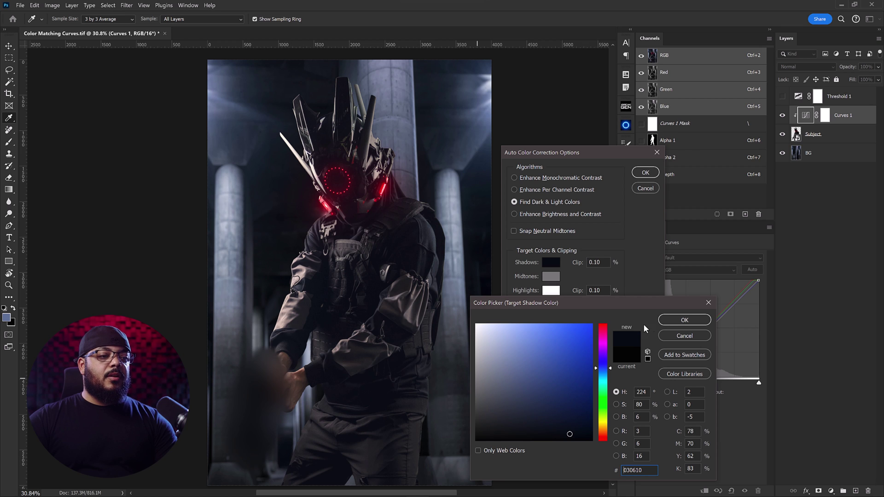
pyautogui.click(672, 318)
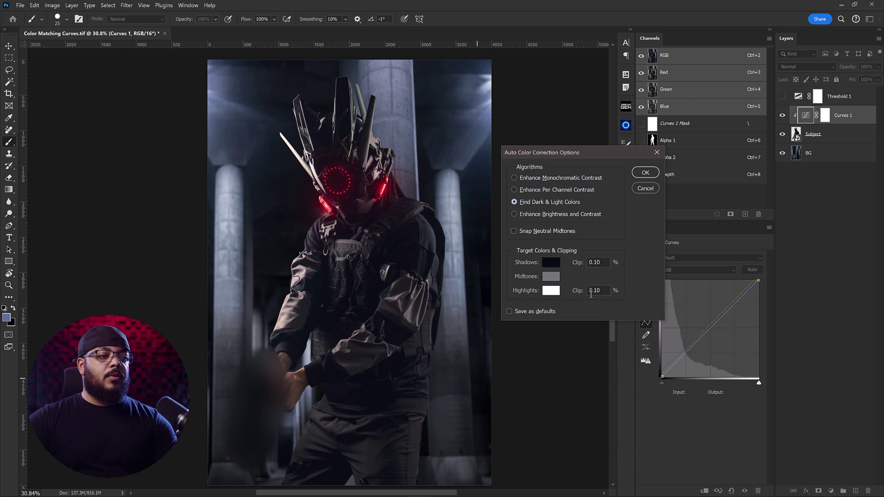
# Set the highlight target to pale blue b1c4e6 from the top-right corner and apply the correction.
pyautogui.click(556, 291)
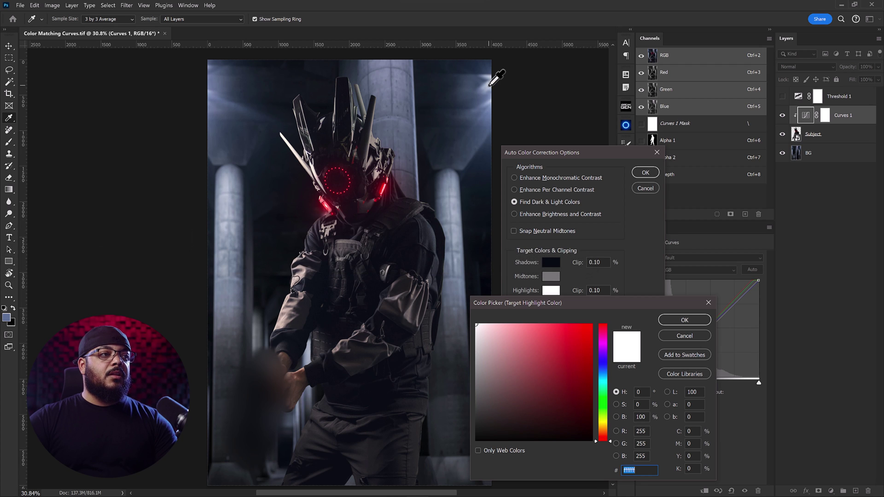
pyautogui.click(490, 85)
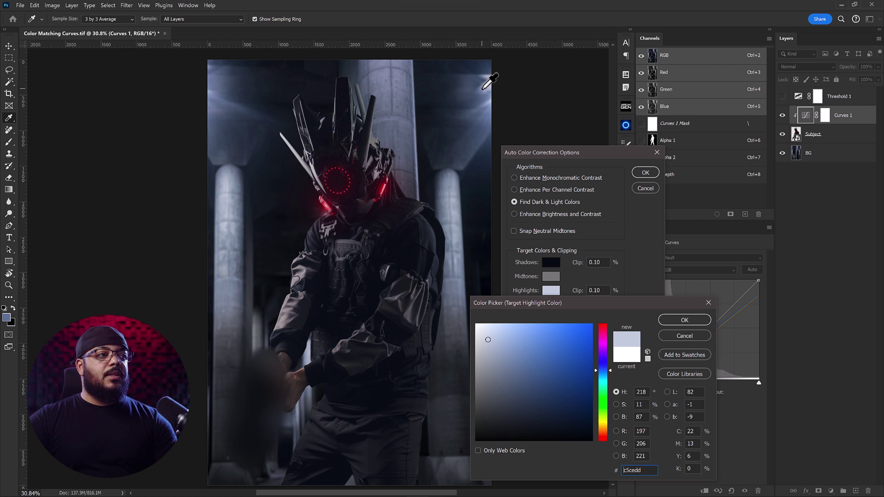
pyautogui.hotkey('ctrl', 'a')
pyautogui.write('8898b2')
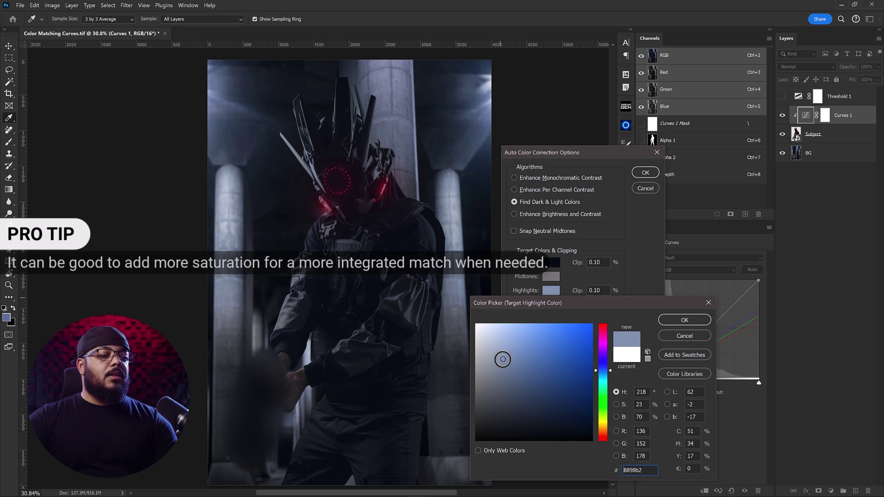
pyautogui.moveTo(503, 359); pyautogui.dragTo(502, 336)
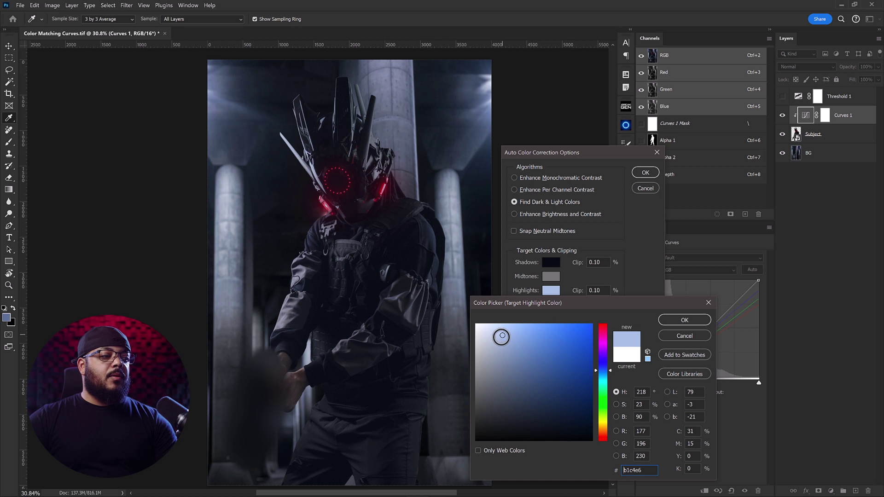
pyautogui.click(671, 318)
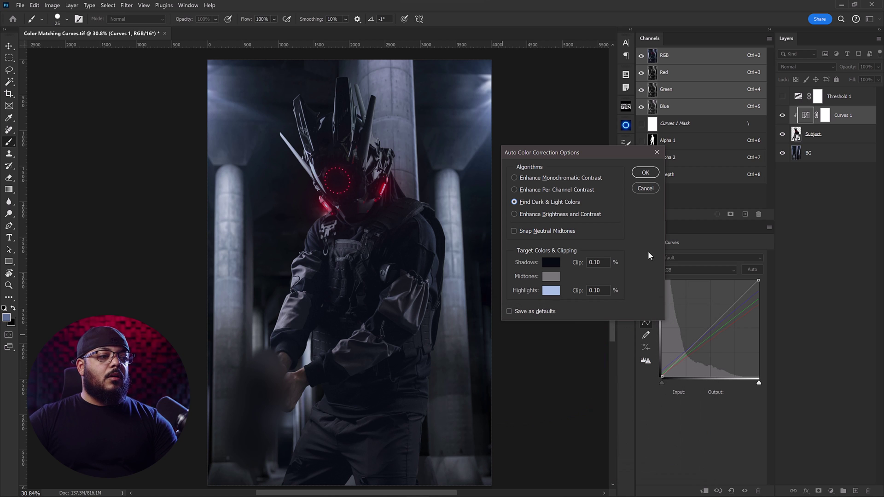
pyautogui.click(643, 174)
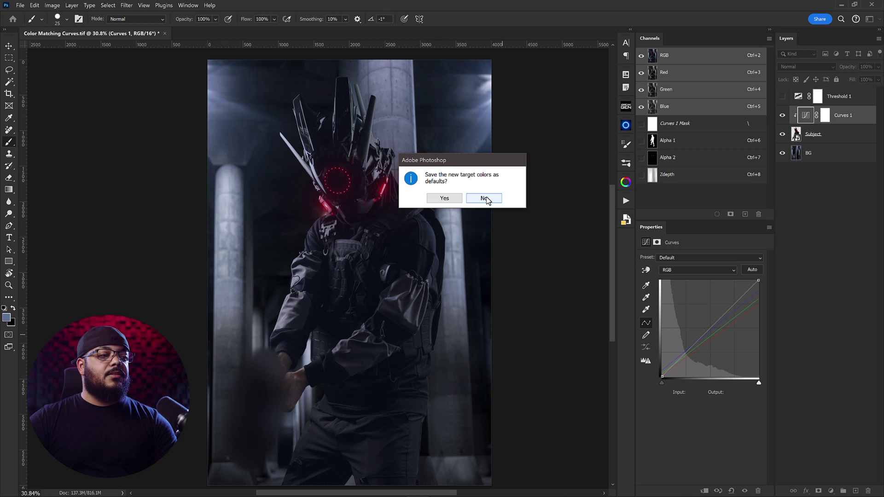
# Decline saving defaults, then lower the RGB shadows 8→5 and lift an upper-mid point 167→174.
pyautogui.click(485, 198)
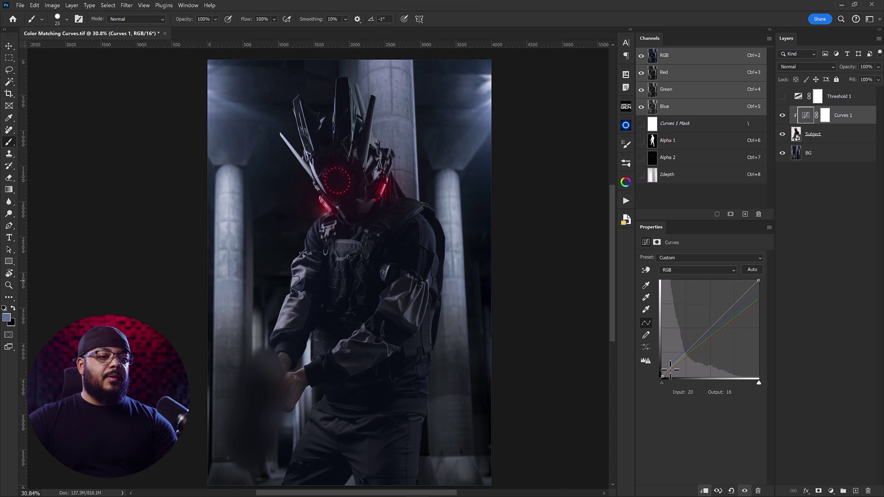
pyautogui.moveTo(671, 370); pyautogui.dragTo(643, 362)
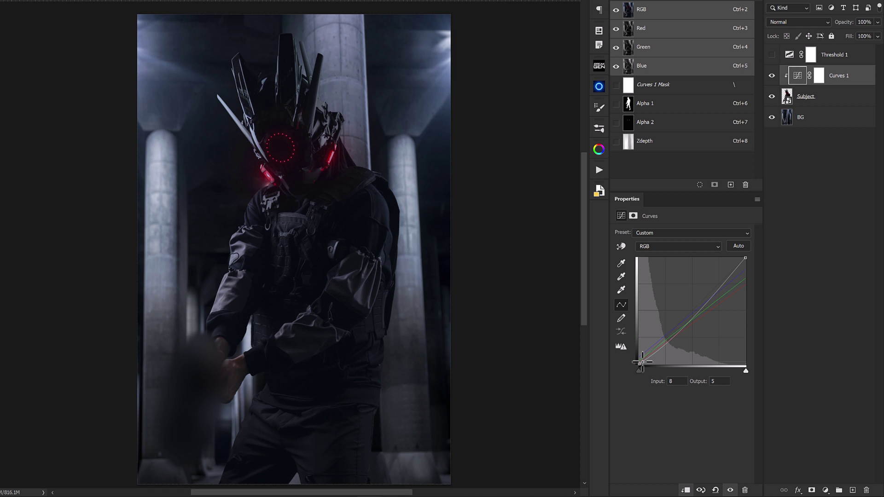
pyautogui.click(712, 295)
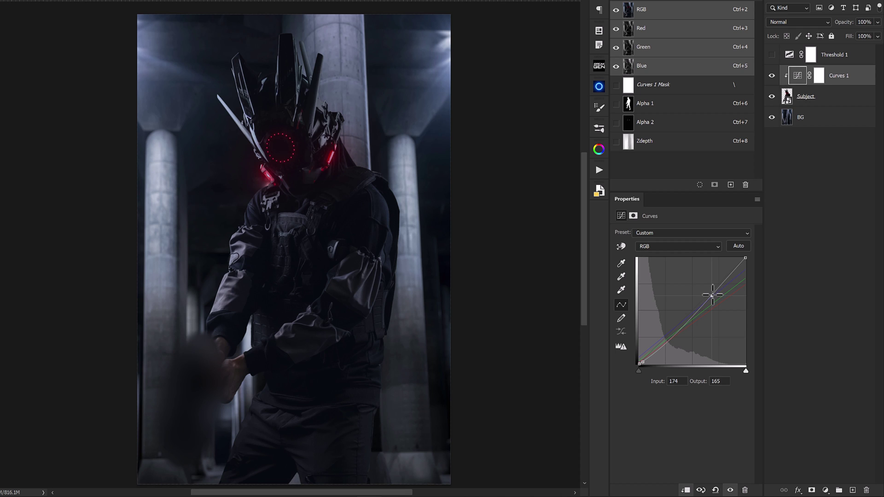
pyautogui.moveTo(713, 294); pyautogui.dragTo(709, 291)
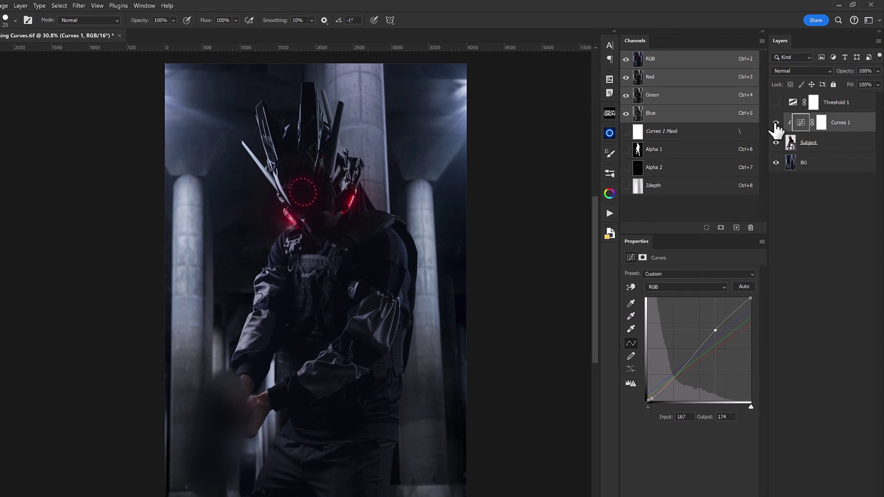
# Compare the subject with Curves 1 on and off, then sample a blue-grey from the background's top-right corner.
pyautogui.click(771, 76)
pyautogui.click(775, 123)
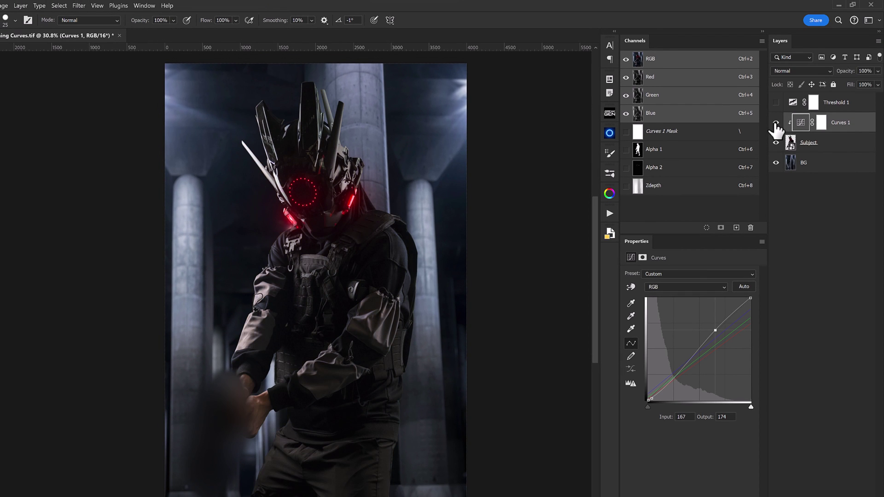
pyautogui.click(776, 124)
pyautogui.click(776, 123)
pyautogui.click(775, 123)
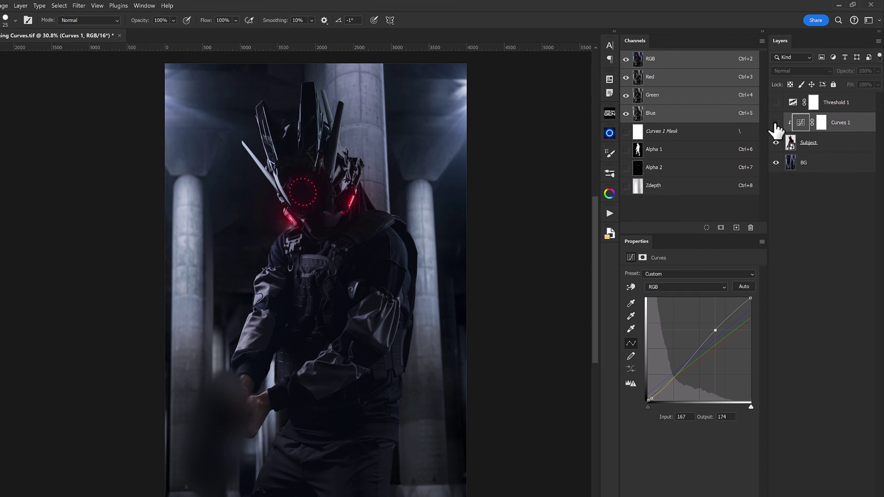
pyautogui.click(776, 123)
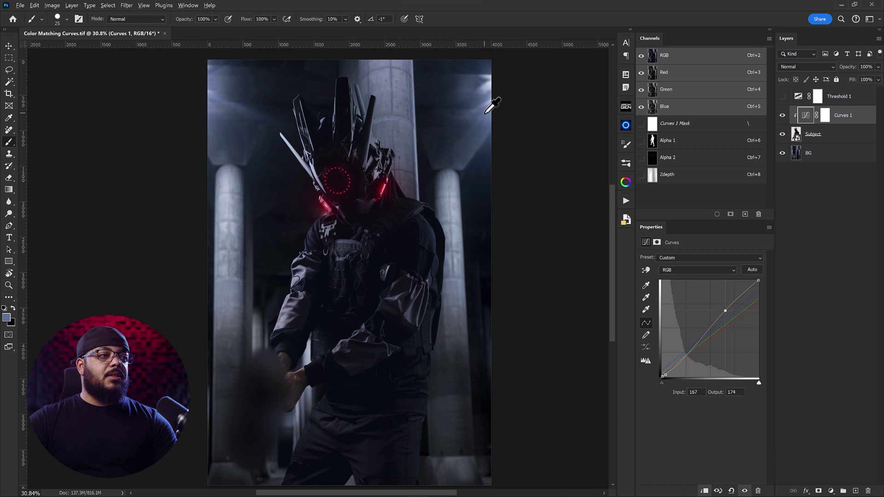
pyautogui.keyDown('alt'); pyautogui.click(480, 127); pyautogui.keyUp('alt')
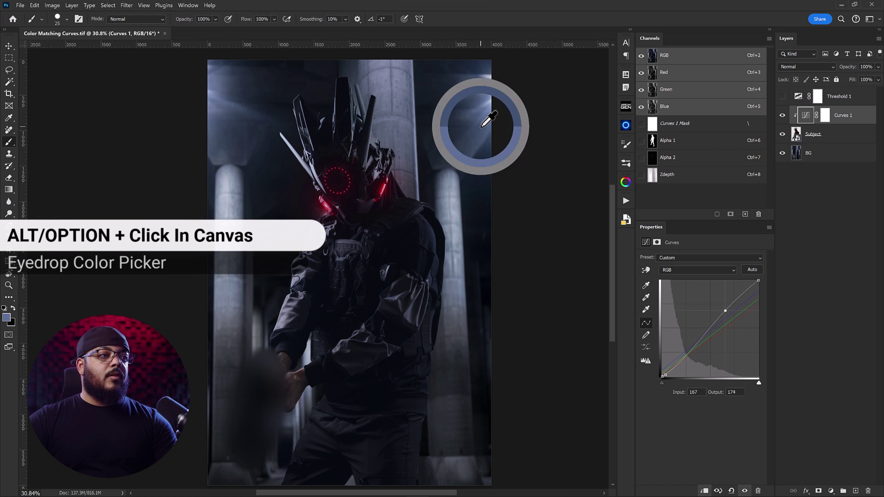
pyautogui.keyDown('alt'); pyautogui.click(481, 126); pyautogui.keyUp('alt')
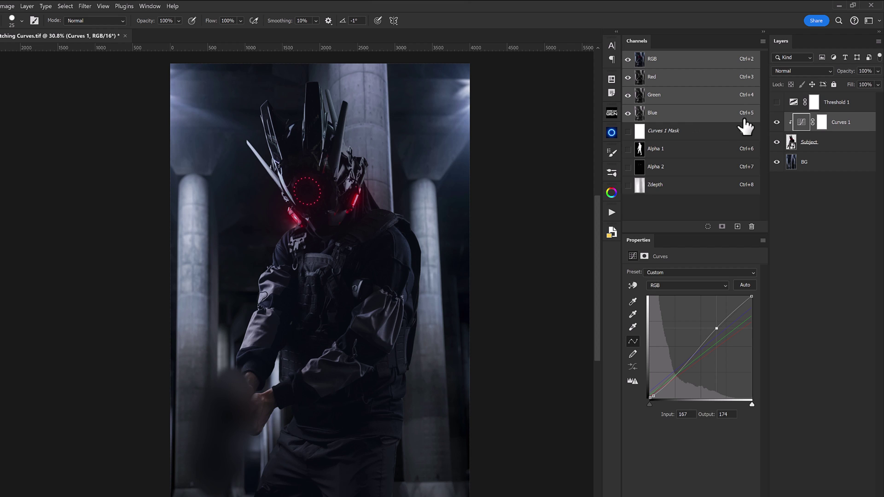
# Turn on Threshold 1, load the Zdepth channel as a selection, and make BG the active layer.
pyautogui.click(777, 103)
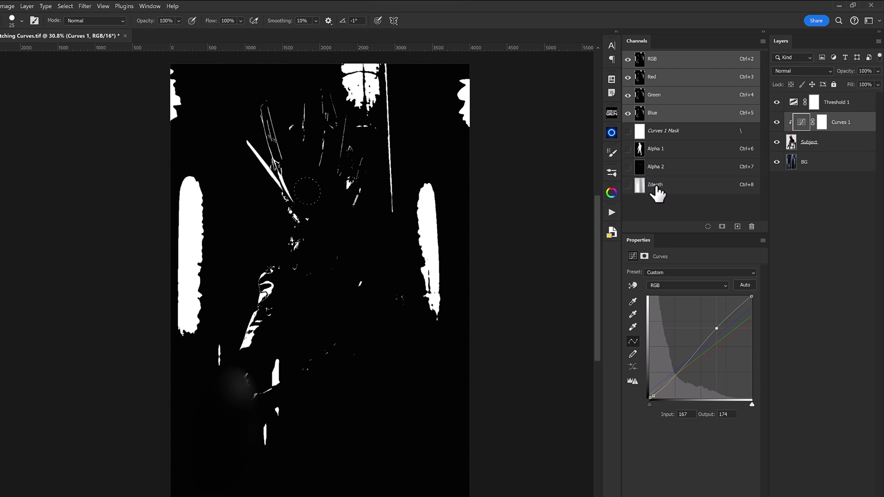
pyautogui.keyDown('ctrl'); pyautogui.click(641, 187); pyautogui.keyUp('ctrl')
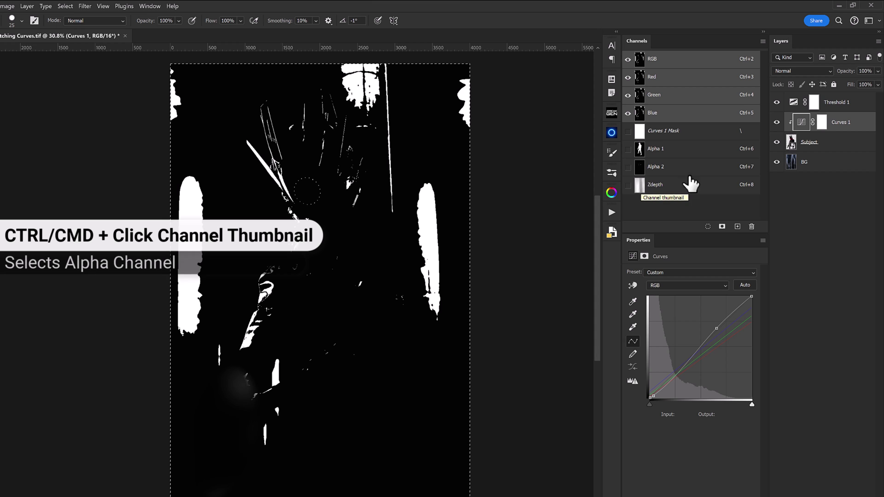
pyautogui.click(813, 163)
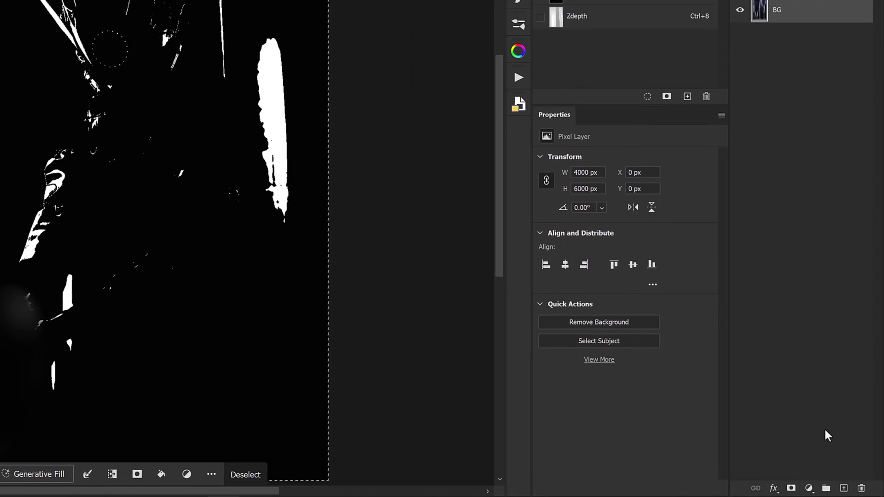
pyautogui.click(810, 489)
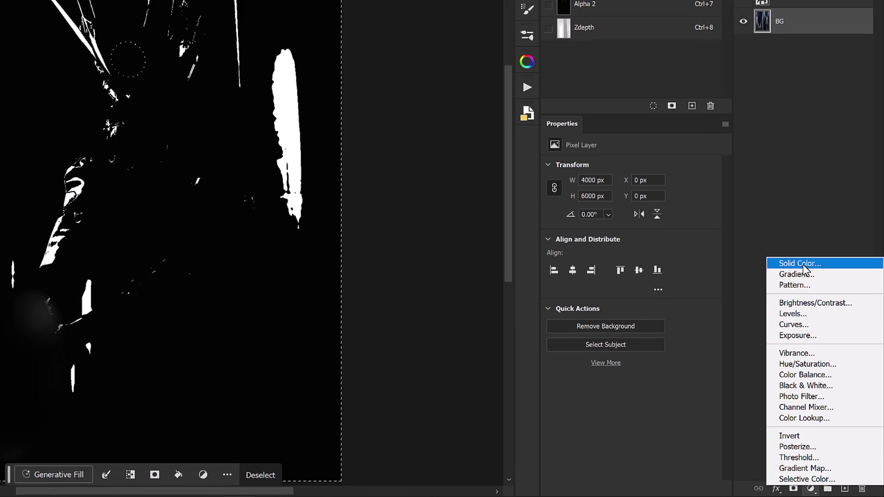
# Add a Solid Color fill layer in blue-grey #495977, masked by the Zdepth selection.
pyautogui.click(804, 264)
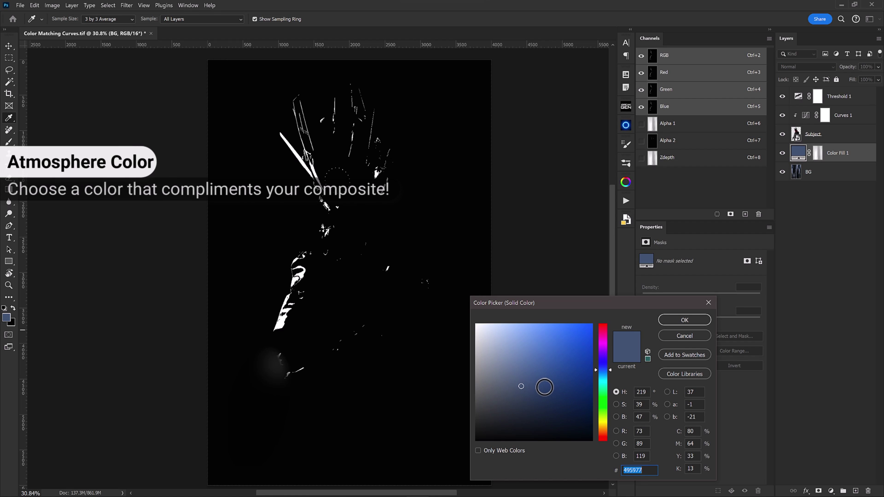
pyautogui.click(680, 321)
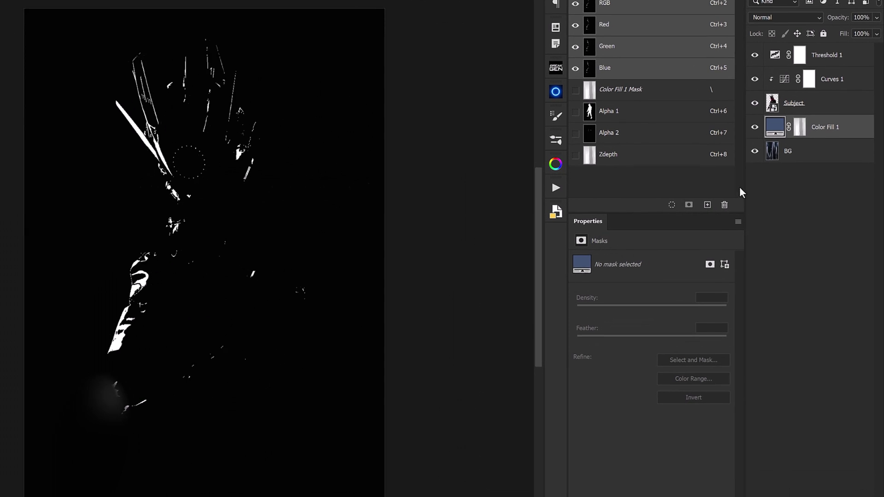
pyautogui.click(793, 89)
pyautogui.click(774, 54)
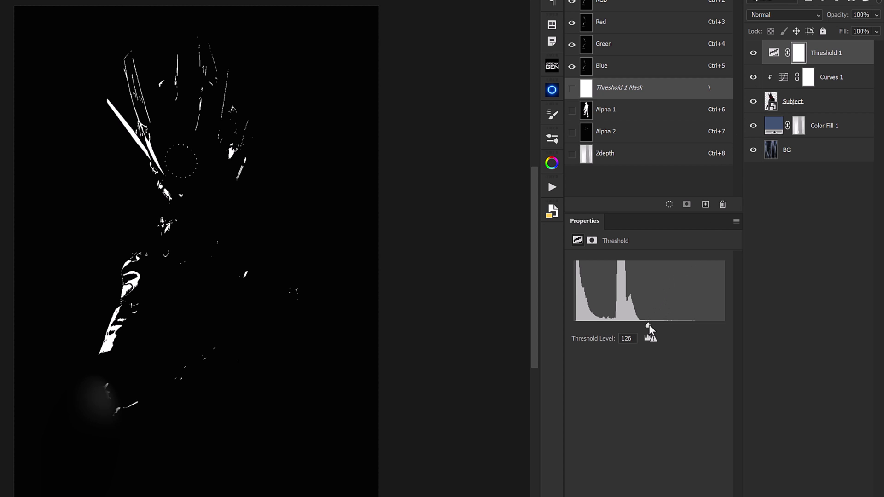
# Set the Threshold level to 43 so the subject reads as a black silhouette on white.
pyautogui.moveTo(648, 326)
pyautogui.mouseDown()
pyautogui.moveTo(707, 322)
pyautogui.moveTo(590, 321)
pyautogui.moveTo(624, 319)
pyautogui.moveTo(599, 321)
pyautogui.mouseUp()
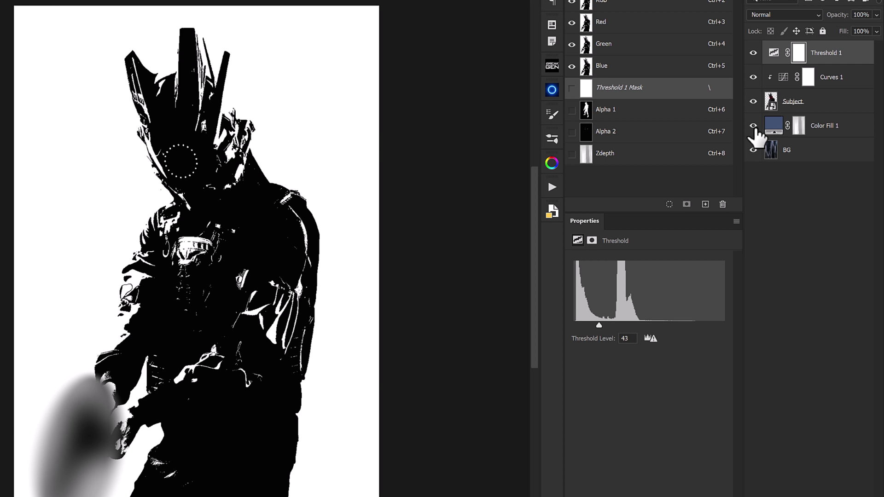
# Compare the composite with the Color Fill 1 atmosphere layer hidden and shown.
pyautogui.click(753, 127)
pyautogui.click(753, 126)
pyautogui.click(753, 126)
pyautogui.click(754, 126)
# Lower Color Fill 1's fill to 42% and hide Threshold 1 to view full colour.
pyautogui.click(822, 130)
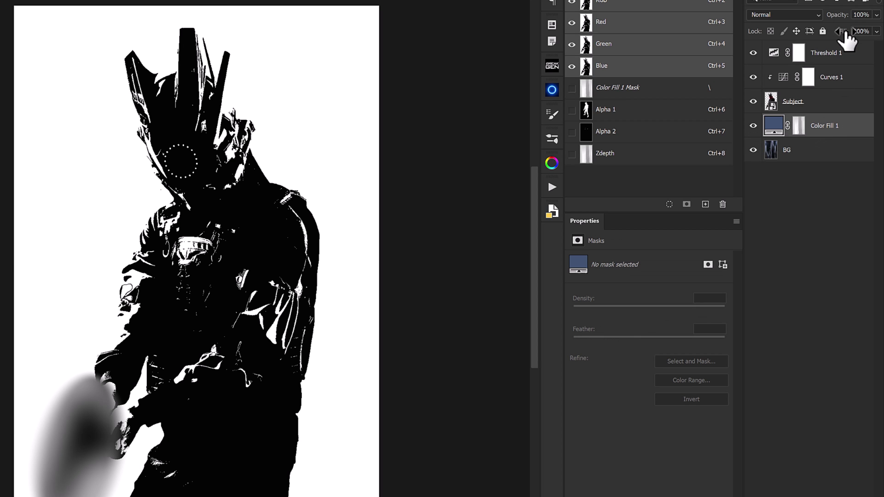
pyautogui.moveTo(845, 39); pyautogui.dragTo(815, 70)
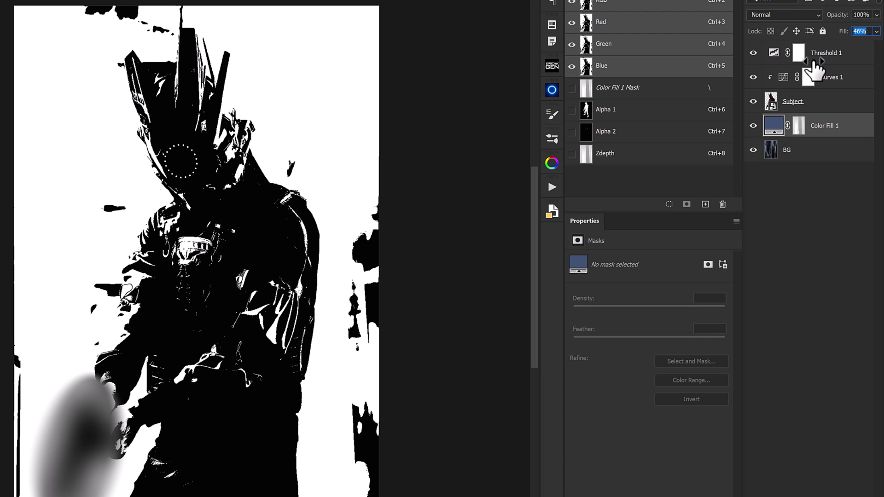
pyautogui.moveTo(815, 70); pyautogui.dragTo(813, 70)
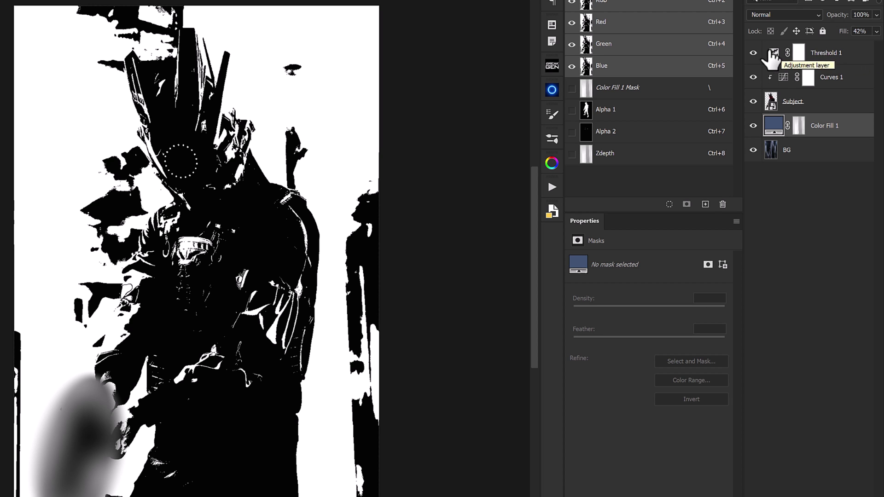
pyautogui.click(754, 54)
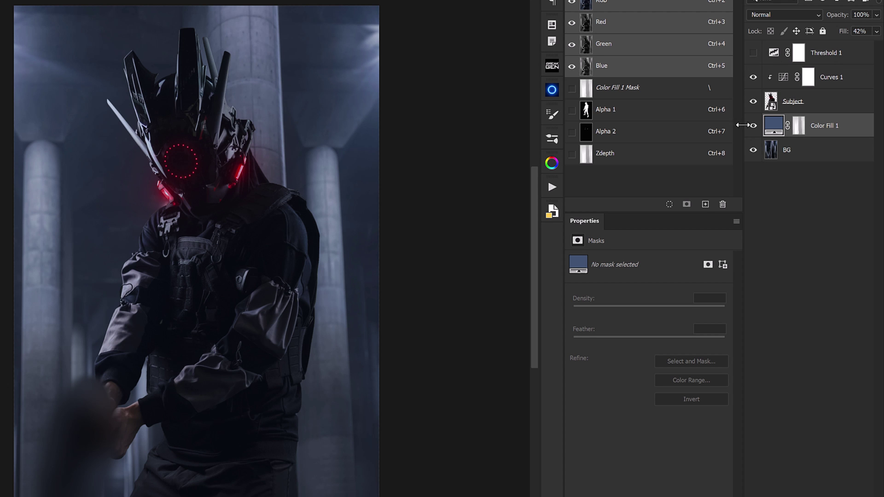
# Compare the scene with and without Color Fill 1's blue haze, then lower its fill to 35%.
pyautogui.click(753, 125)
pyautogui.click(753, 126)
pyautogui.click(753, 126)
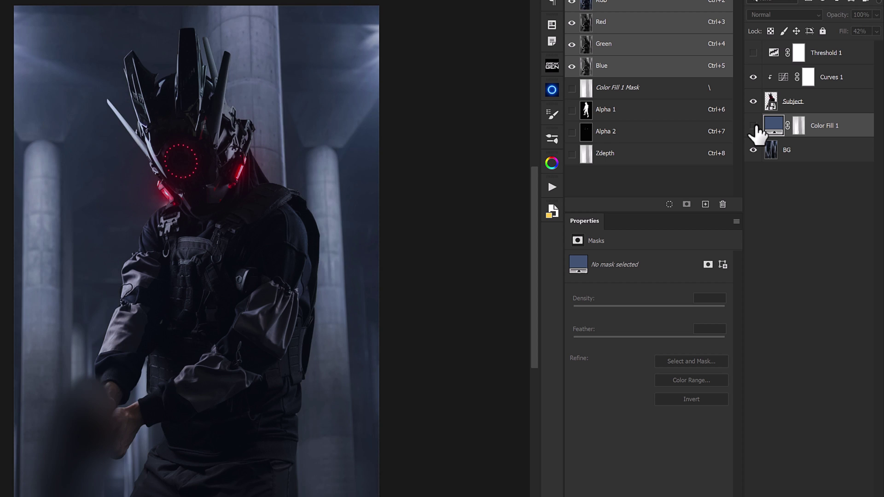
pyautogui.click(754, 126)
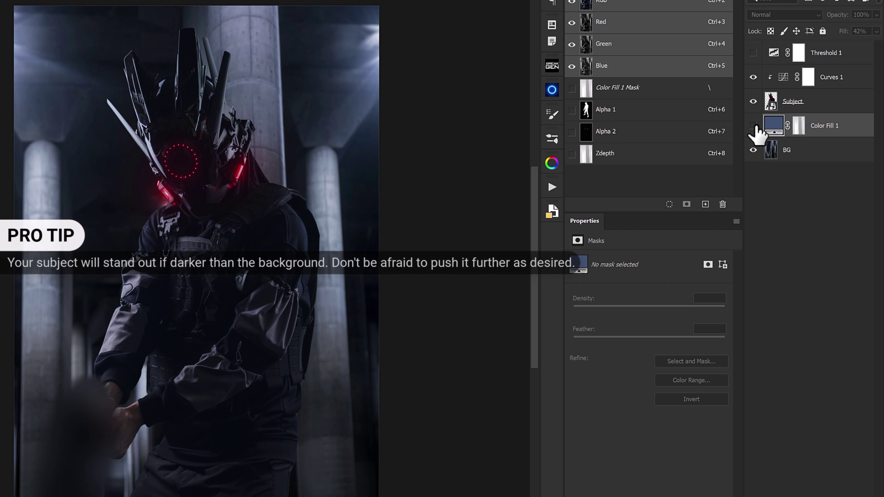
pyautogui.click(753, 126)
pyautogui.click(753, 126)
pyautogui.click(753, 125)
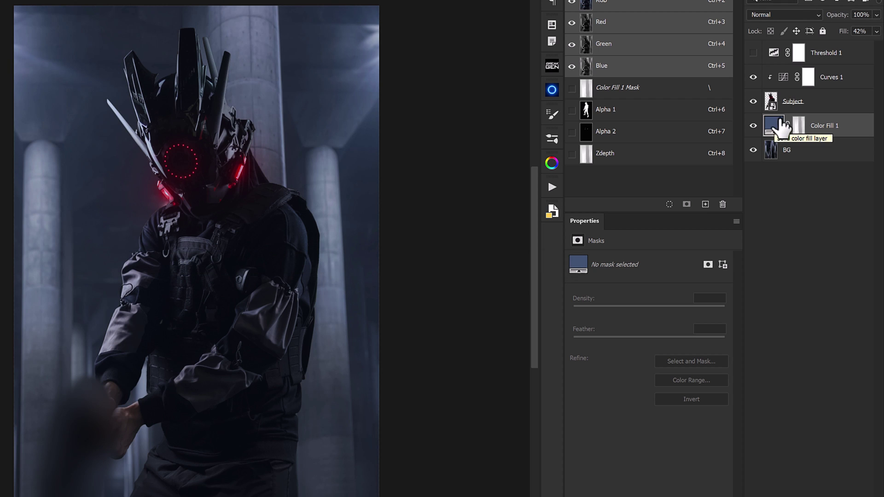
pyautogui.moveTo(842, 37); pyautogui.dragTo(838, 43)
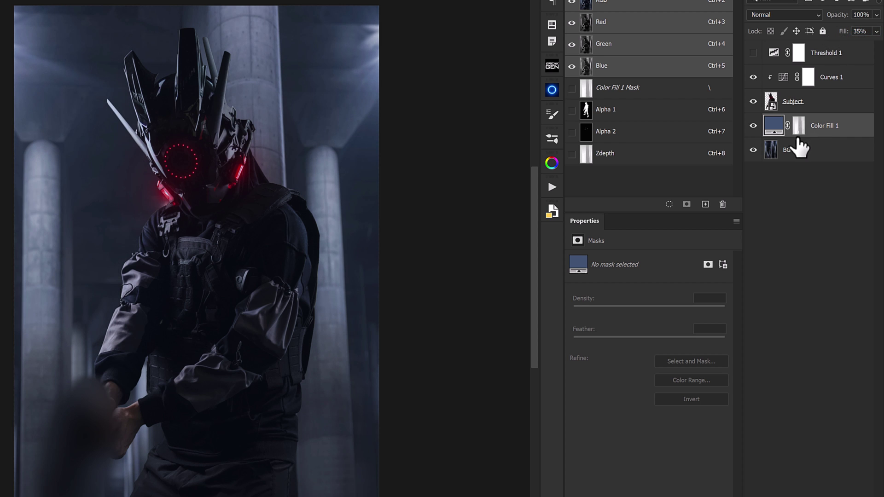